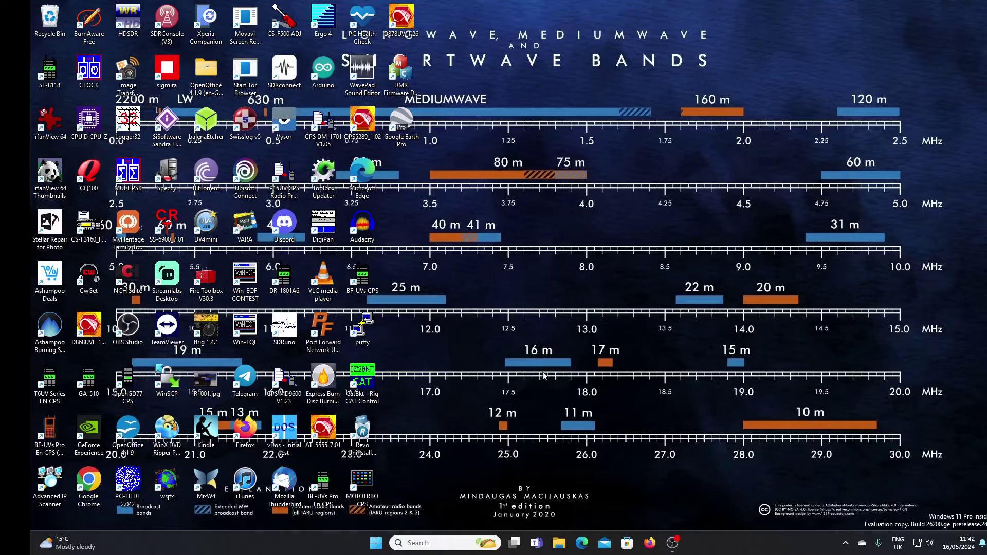
Launch Mcp_g707.exe by searching 'mcp' and check its radio read, write and port options.
click(442, 544)
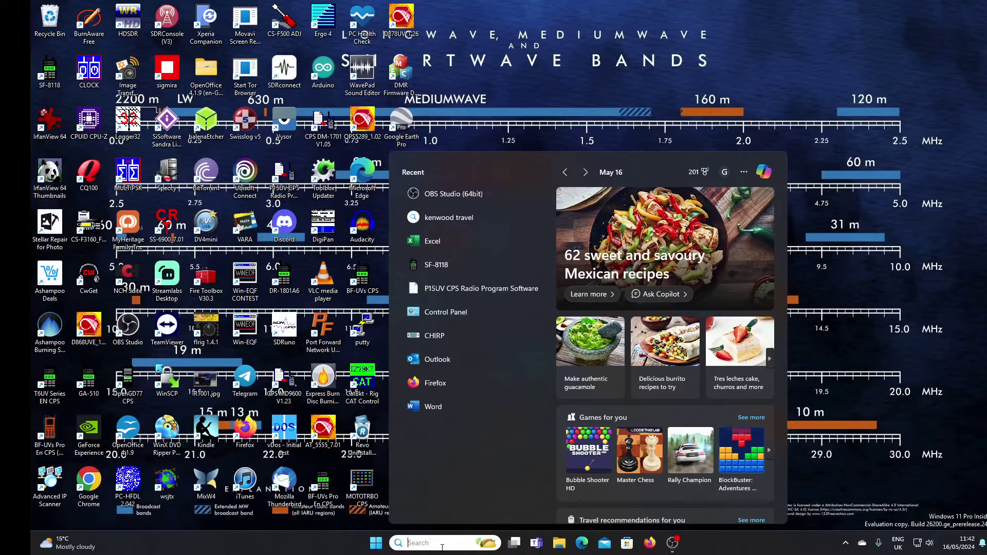
text(mcp)
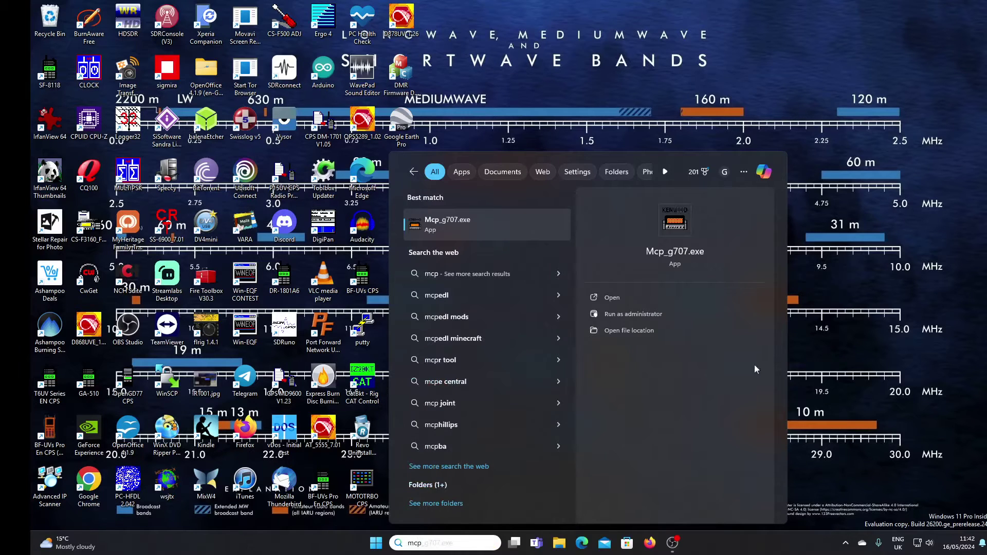
click(613, 297)
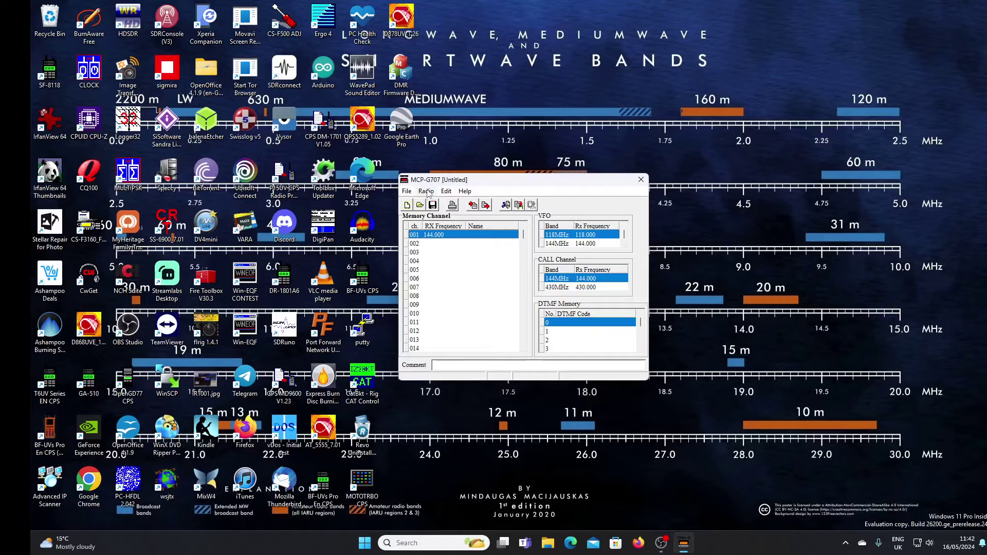
click(427, 192)
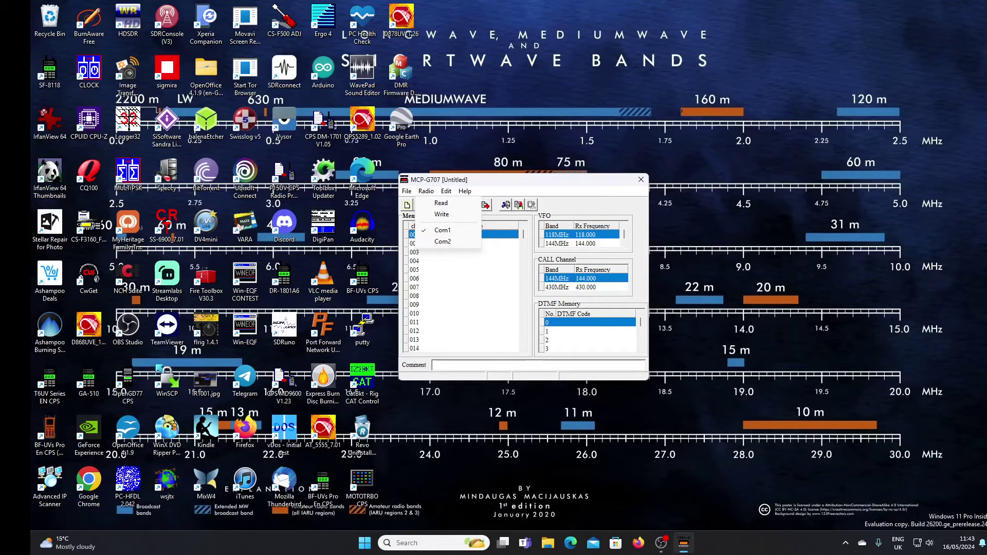
click(482, 315)
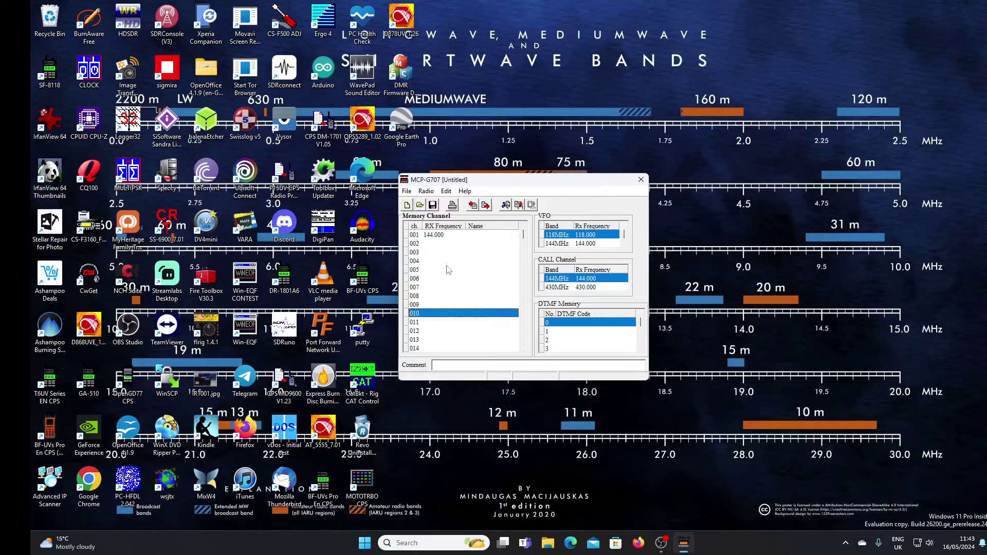
Read the radio's memory channels into the list, browse them, and open channel 003 for editing.
click(472, 206)
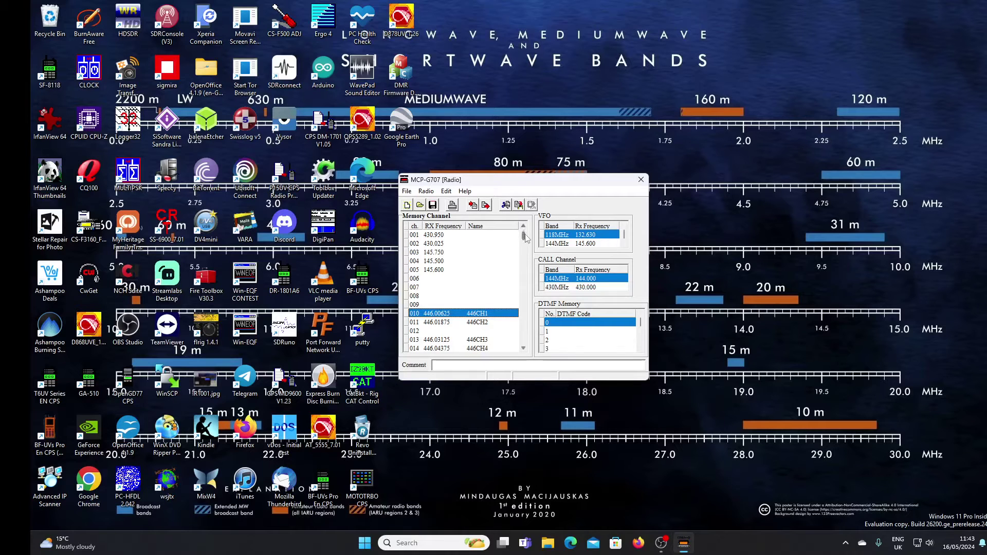
drag(524, 235, 524, 235)
key(Down)
key(Down)
key(Down)
key(Down)
key(Down)
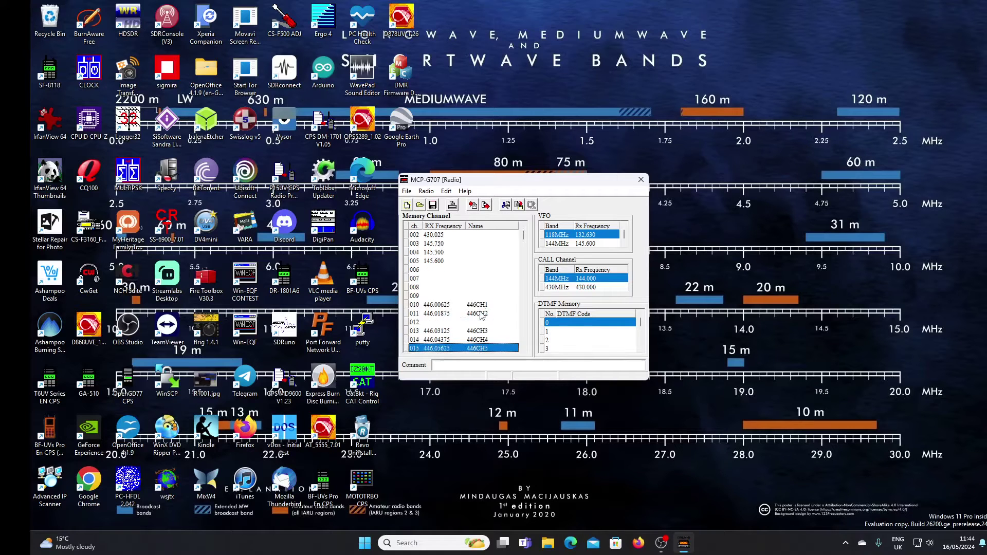
key(Up)
key(Up)
key(Up)
key(Up)
key(Up)
key(Up)
key(Up)
key(Up)
key(Up)
key(Up)
key(Up)
key(Up)
key(Up)
key(Up)
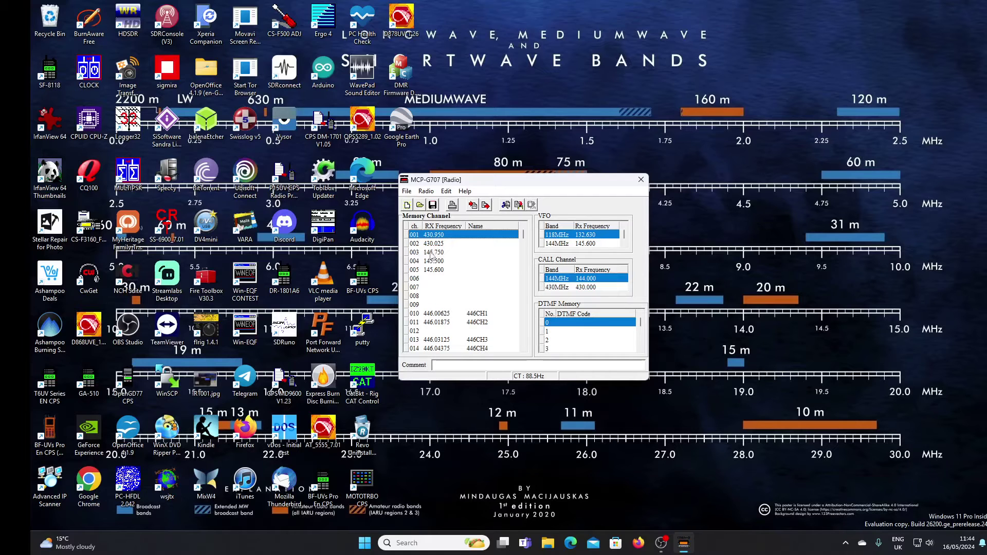
double_click(431, 253)
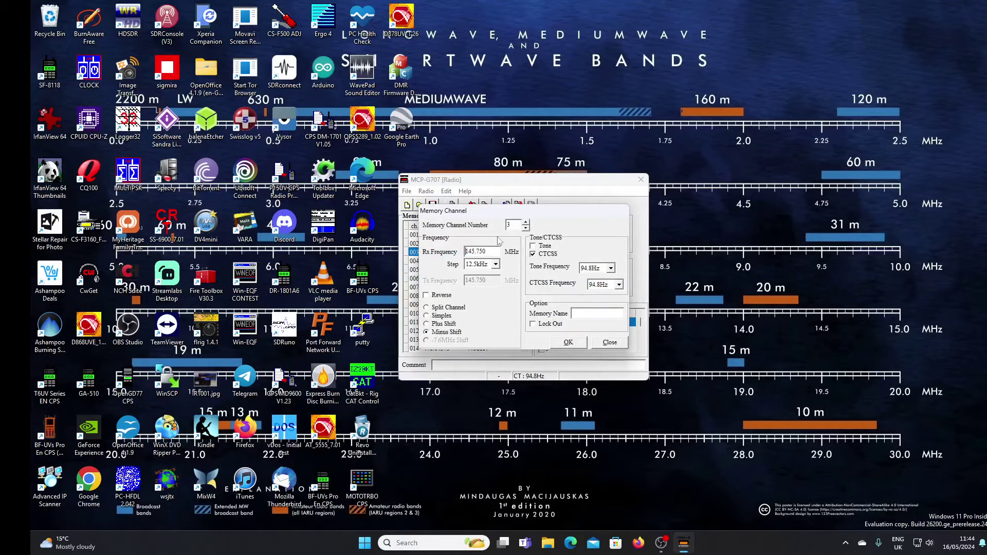
Name memory channel 003 (145.750) GB3BC.
click(579, 312)
text(GB3BC)
click(567, 343)
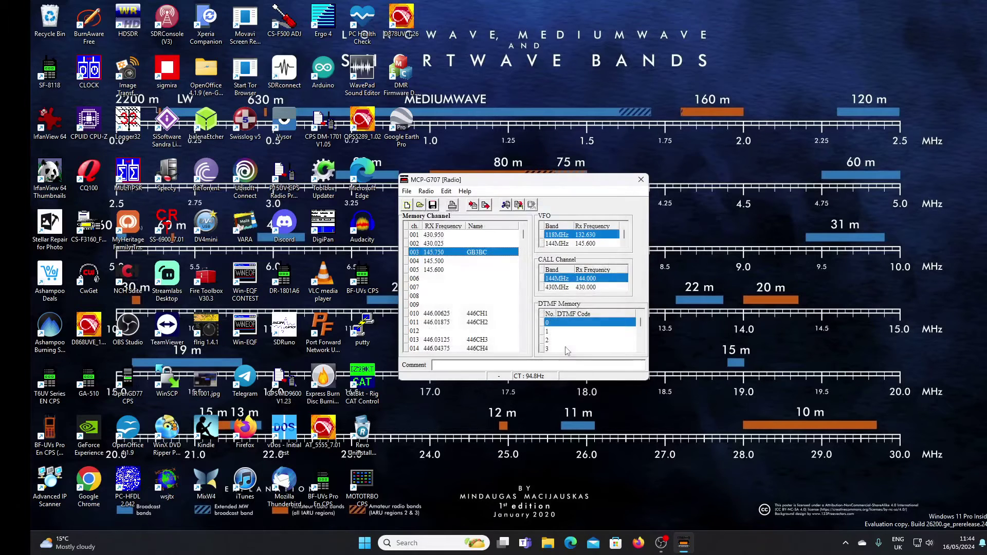
Name memory channel 005 (145.600) GB3WR.
double_click(432, 270)
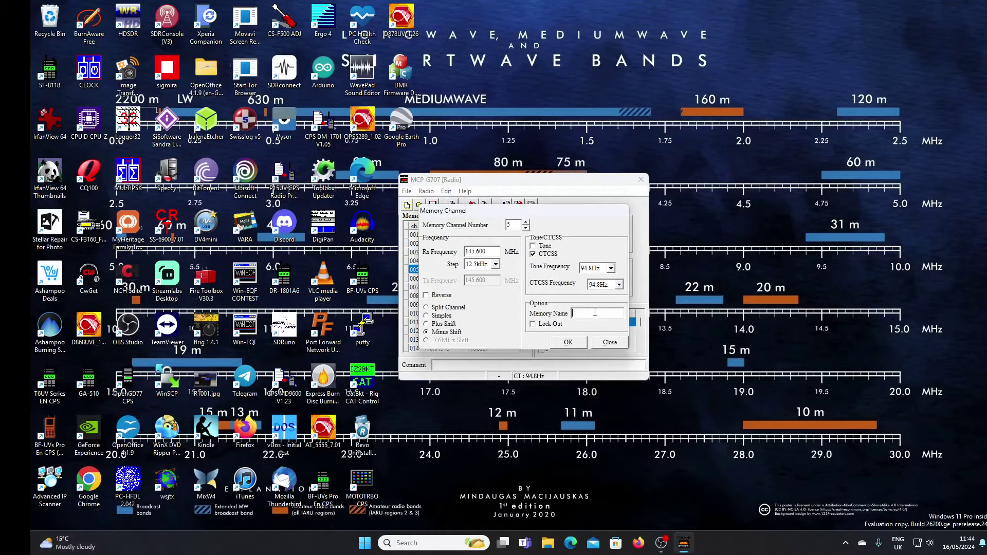
click(577, 315)
text(GB3WR)
click(574, 343)
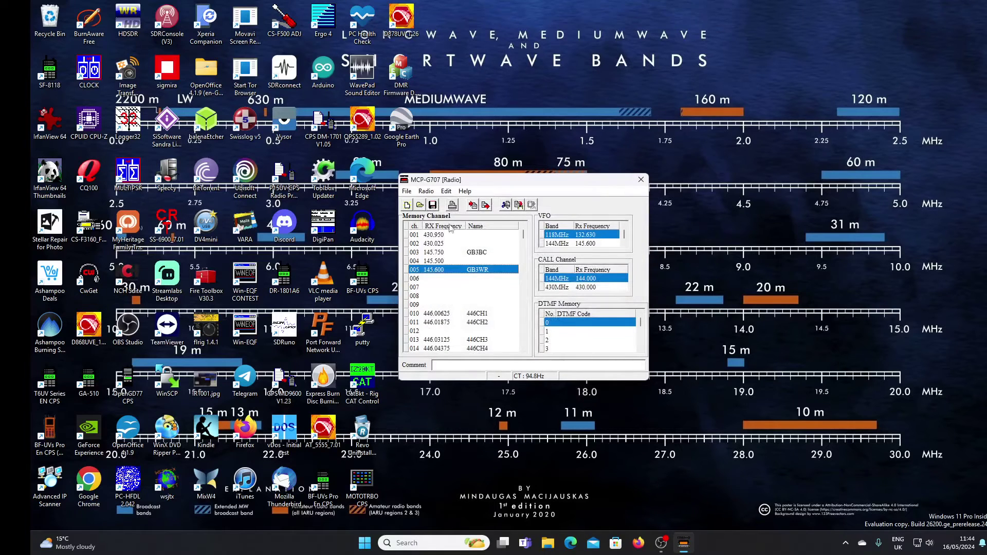
double_click(419, 280)
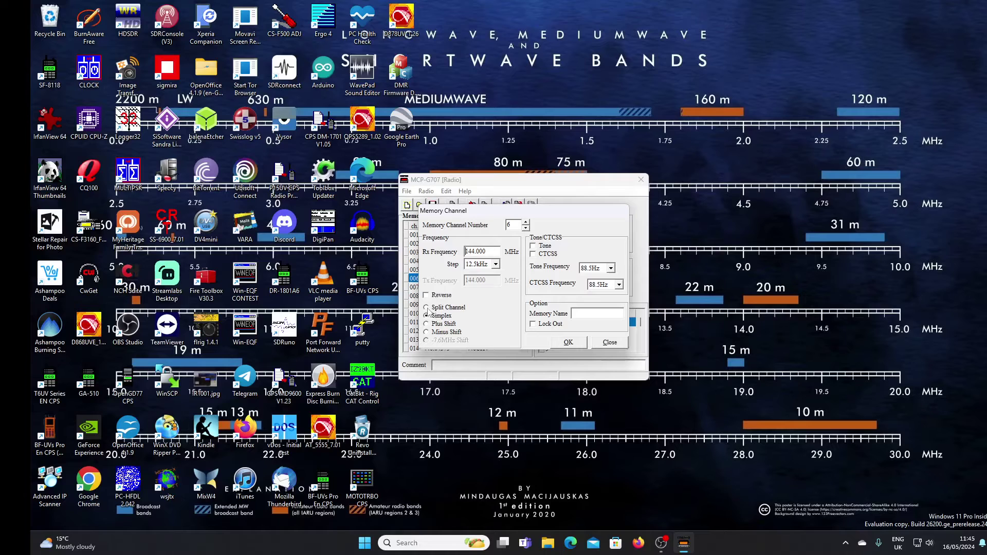
Save channel 006 at 144.000 MHz as a split channel, after checking tone and shift options.
click(427, 308)
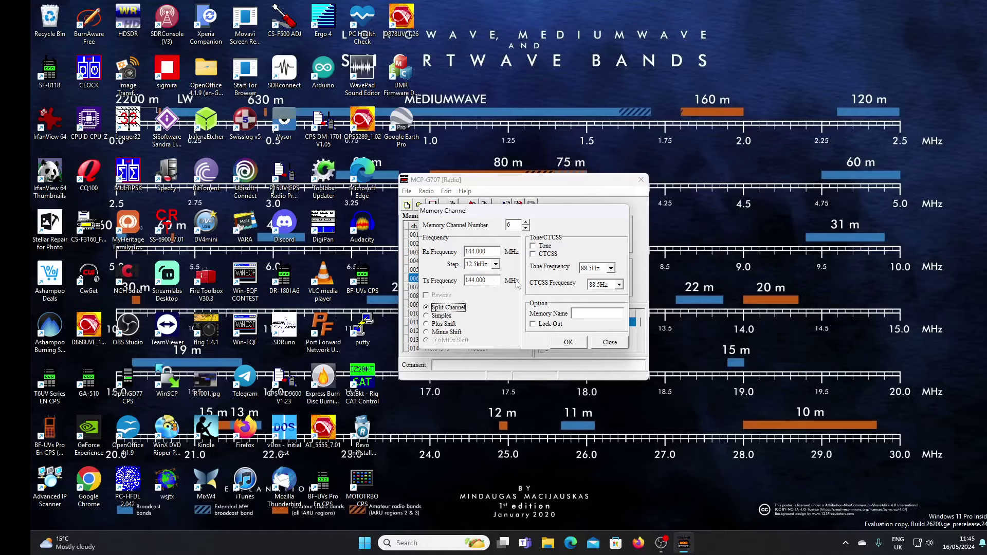
click(611, 269)
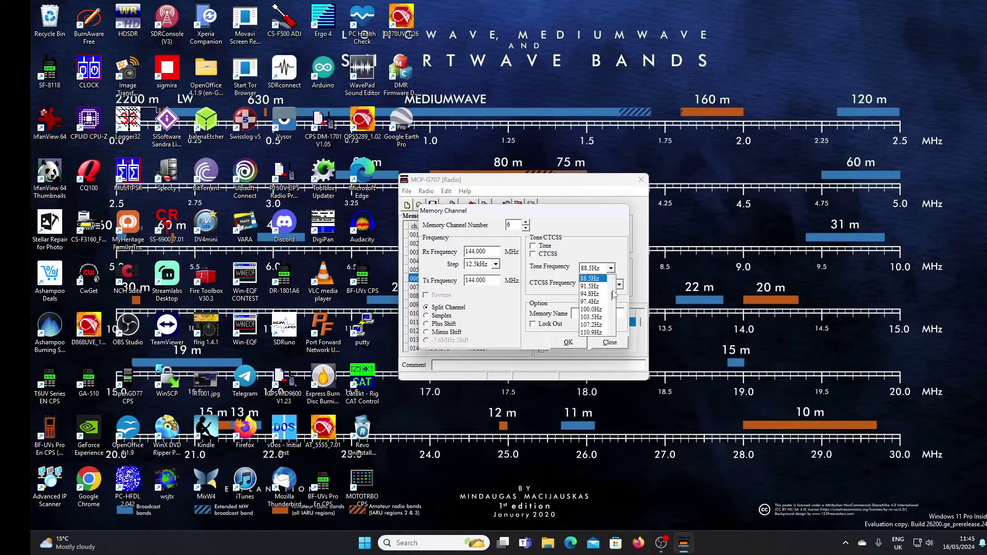
mouse_move(612, 298)
mouse_down()
mouse_move(616, 321)
mouse_move(612, 286)
mouse_up()
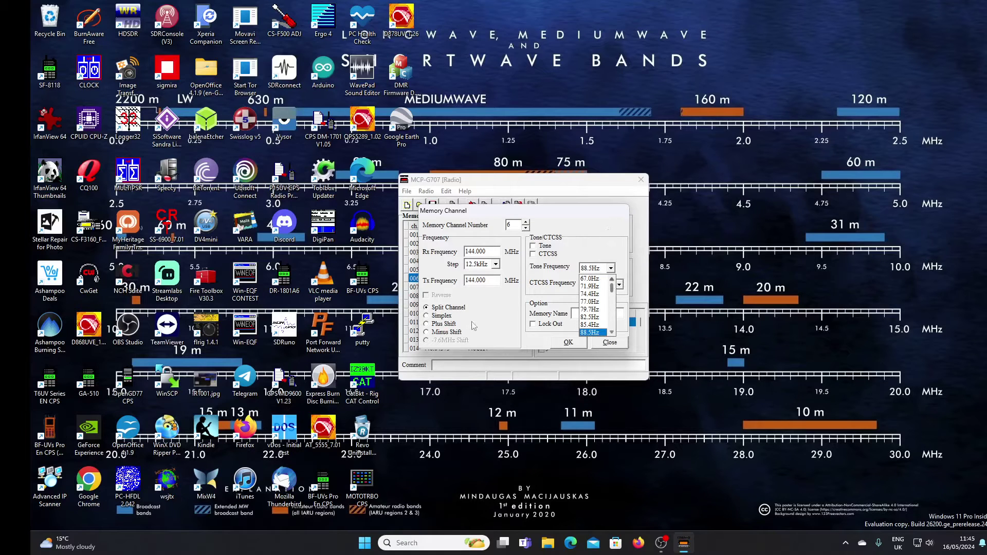
click(432, 329)
click(427, 316)
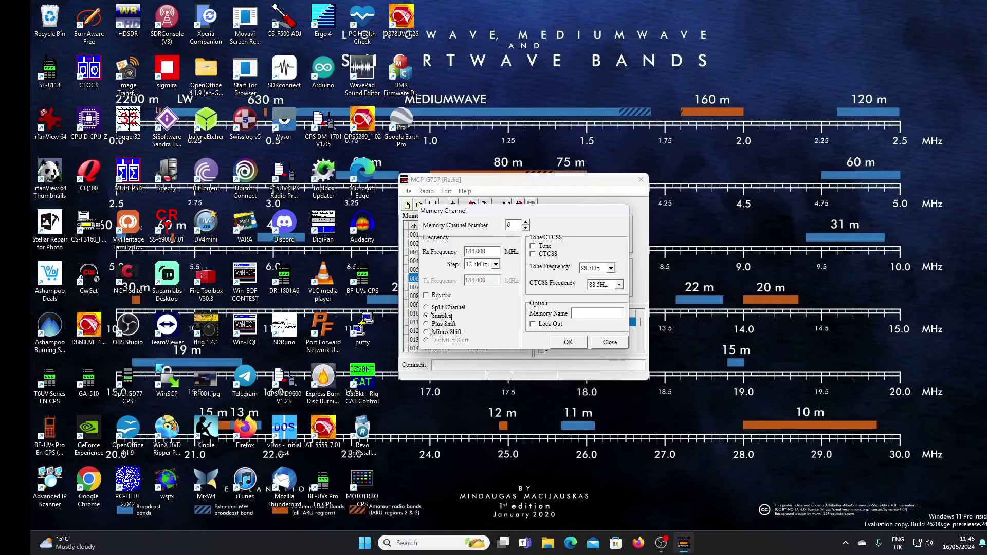
click(426, 307)
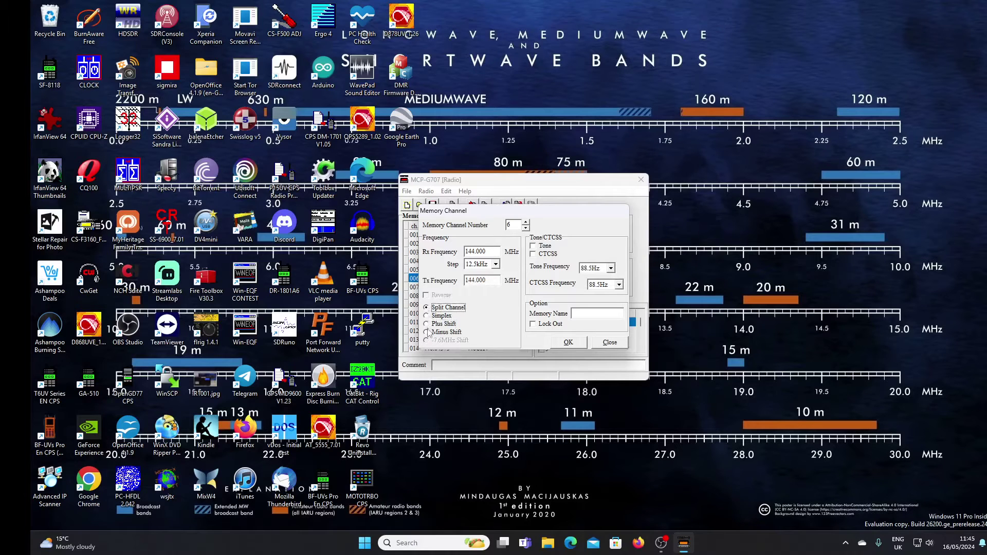
click(427, 331)
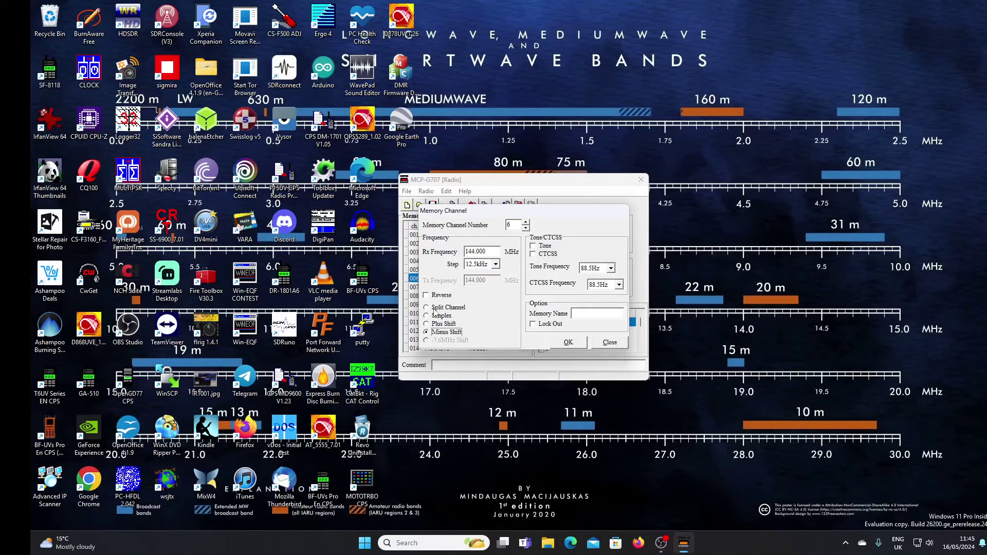
click(427, 310)
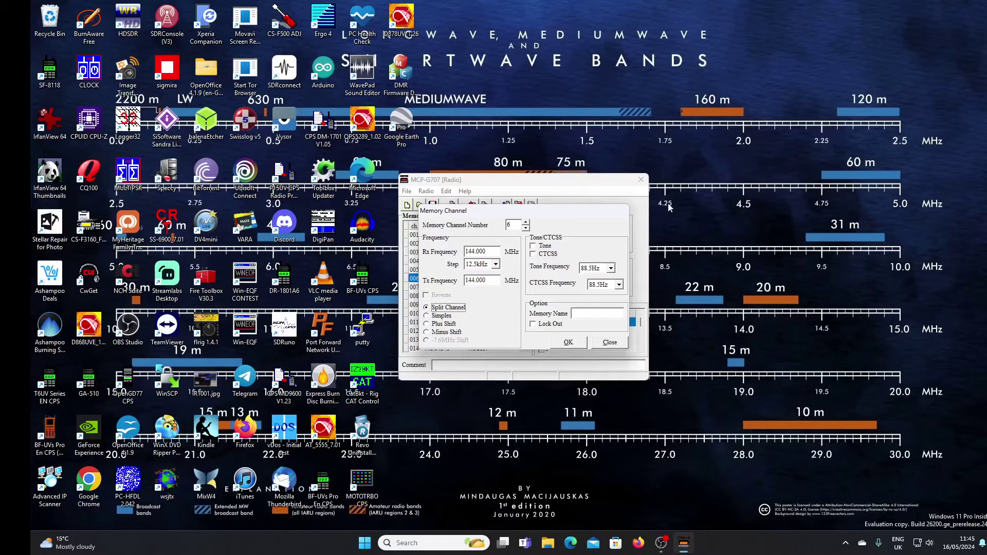
click(577, 343)
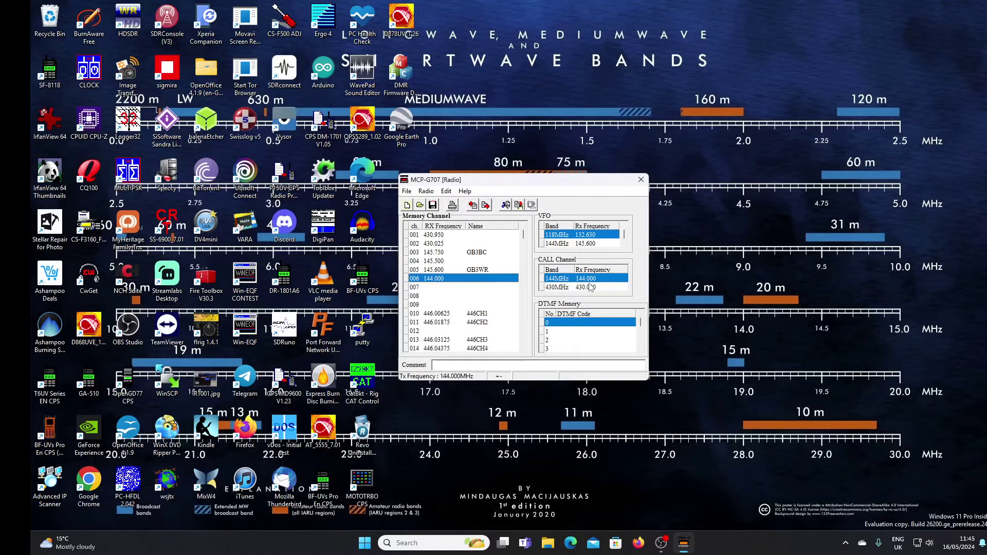
click(557, 332)
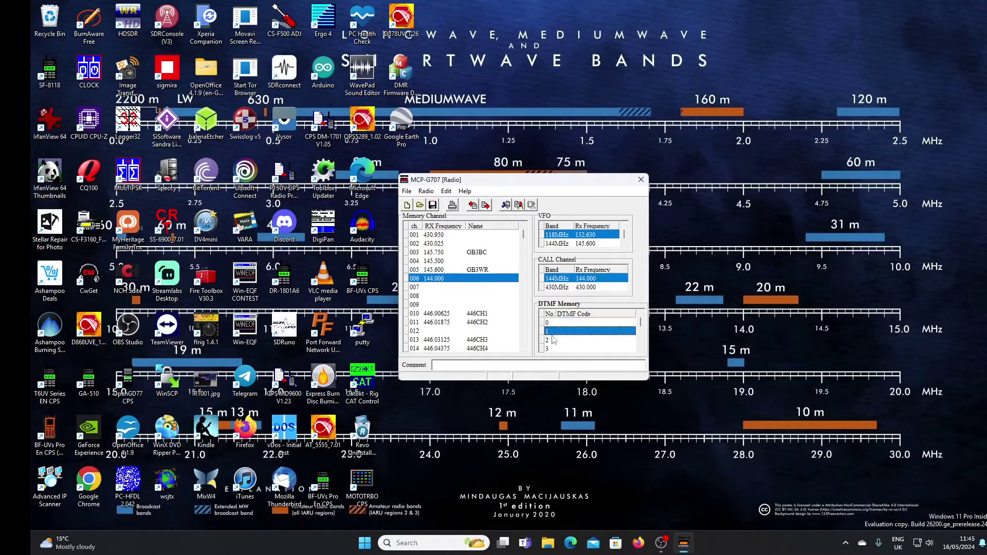
click(554, 340)
scroll(554, 348, down, 3)
click(554, 349)
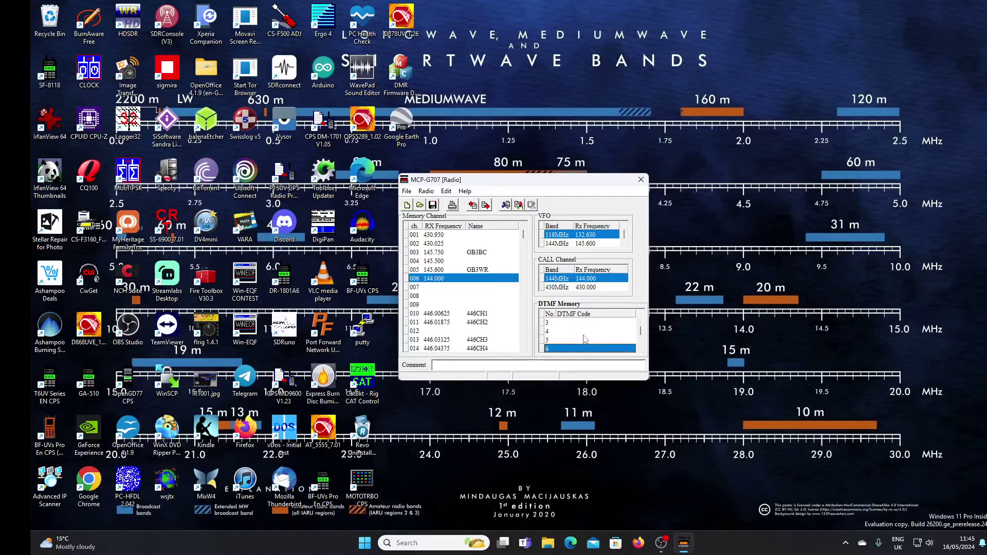
click(560, 340)
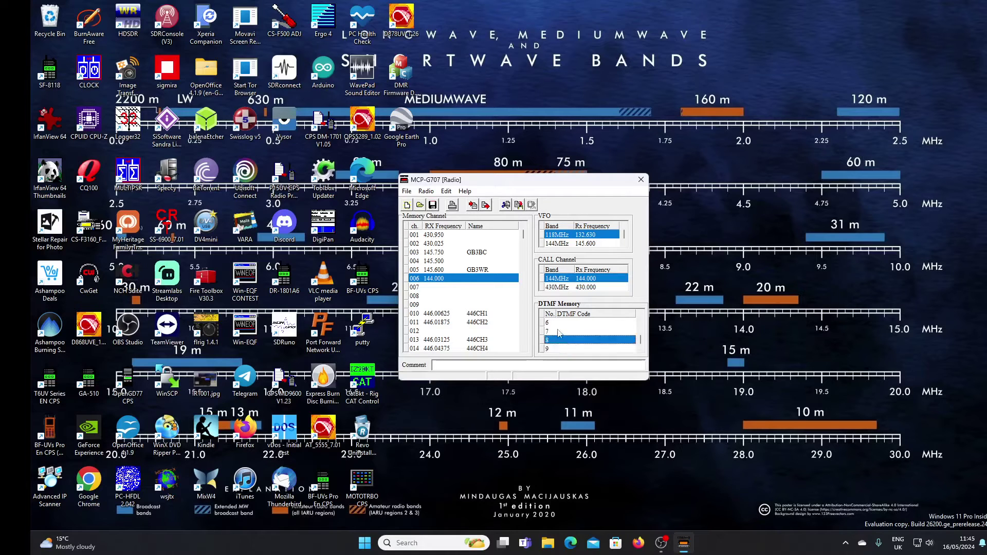
click(559, 331)
click(558, 324)
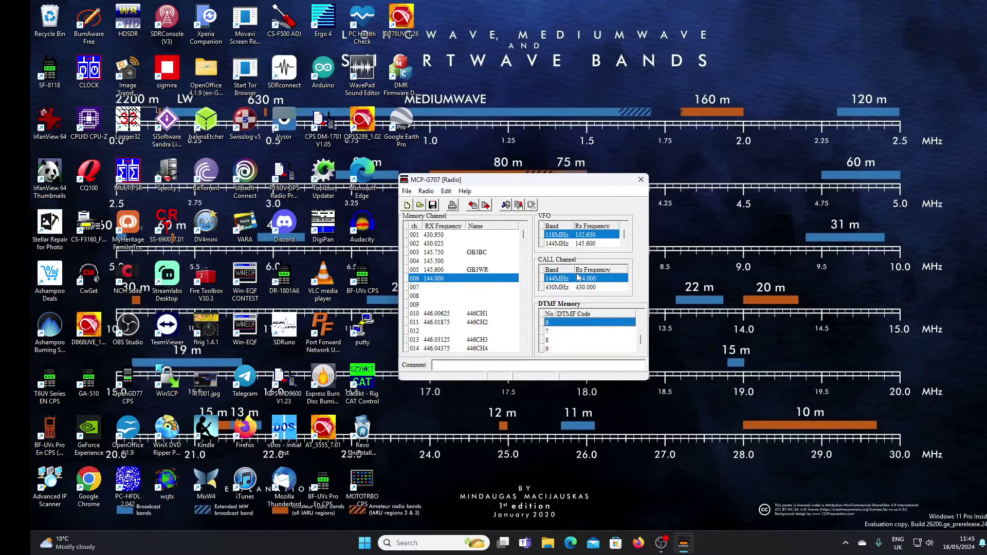
click(563, 288)
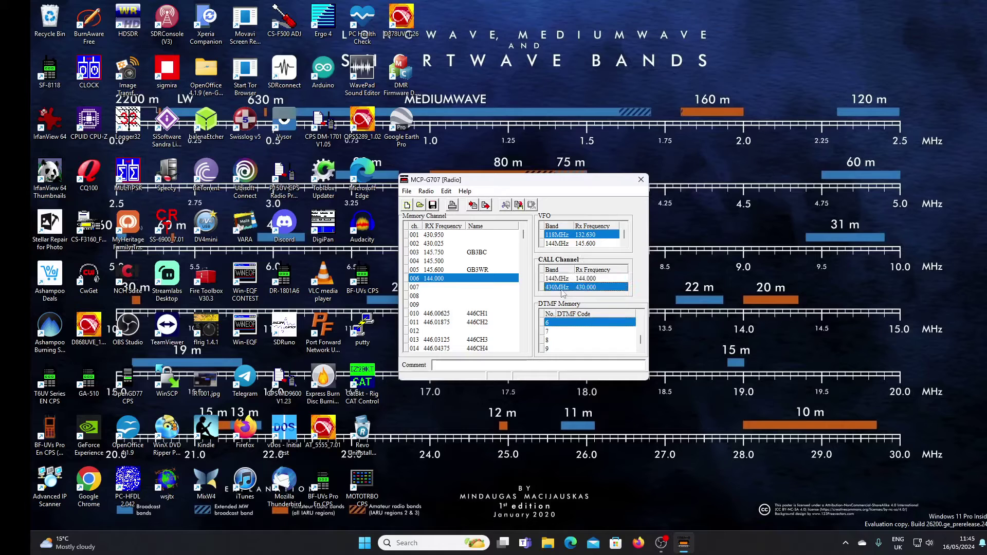
click(562, 280)
click(561, 288)
click(563, 281)
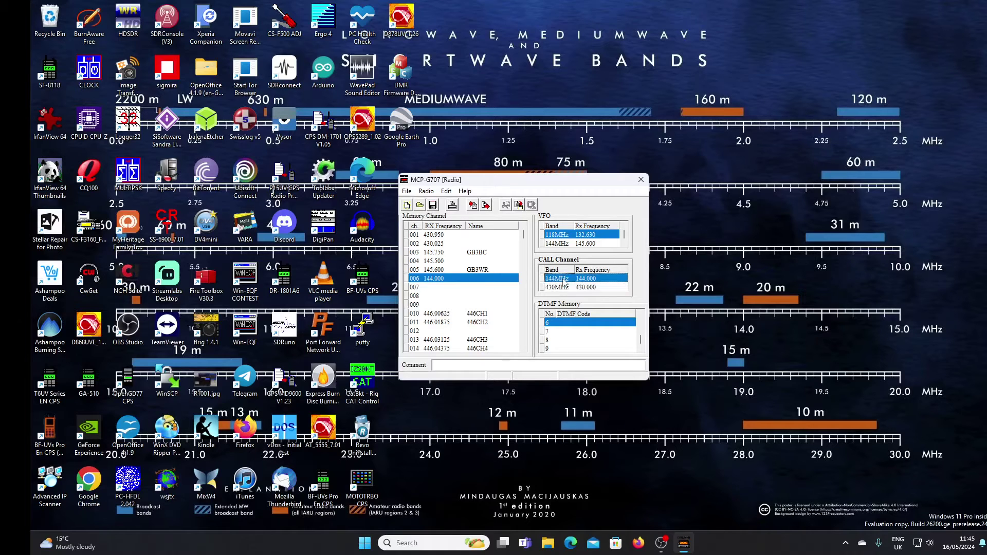
click(565, 244)
click(562, 235)
click(562, 245)
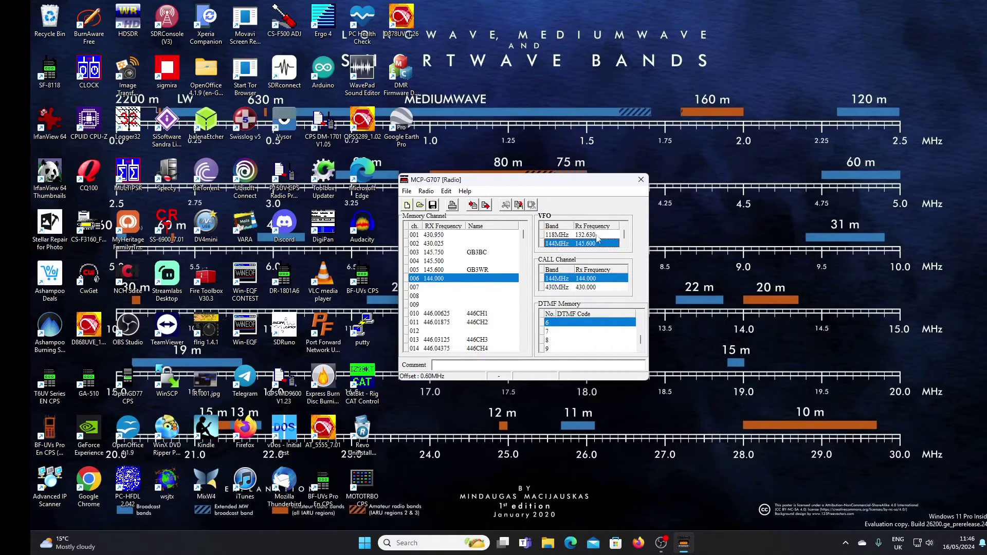
click(565, 235)
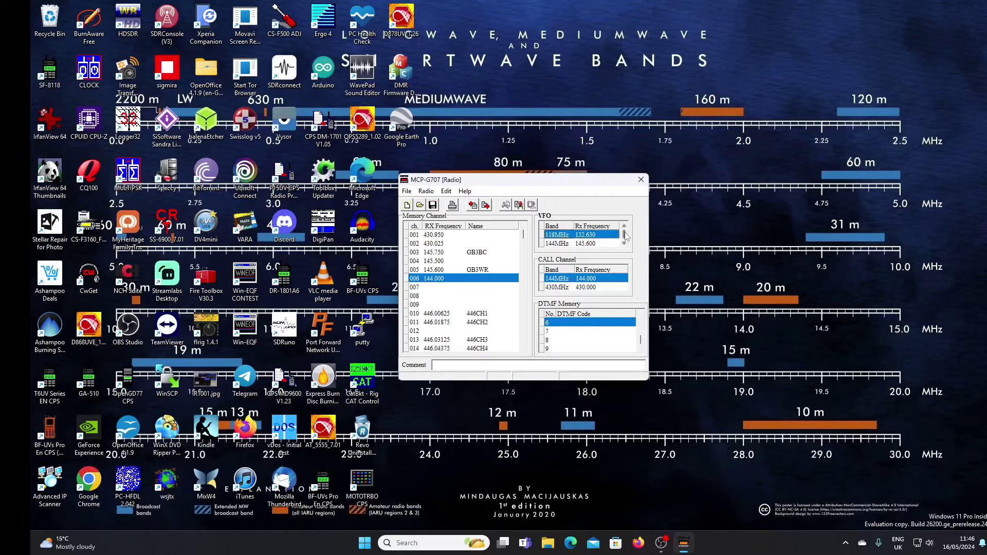
click(624, 244)
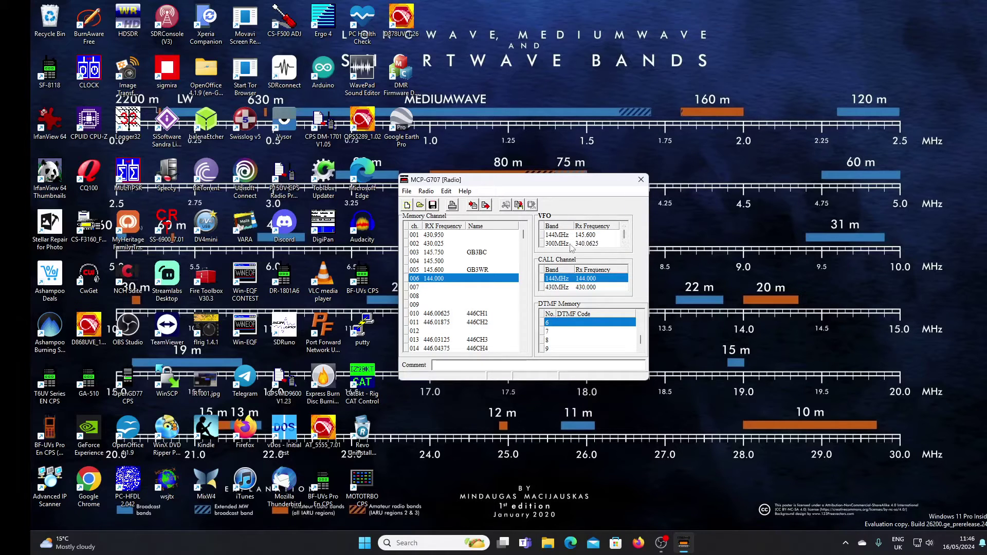
click(626, 245)
click(624, 244)
click(590, 244)
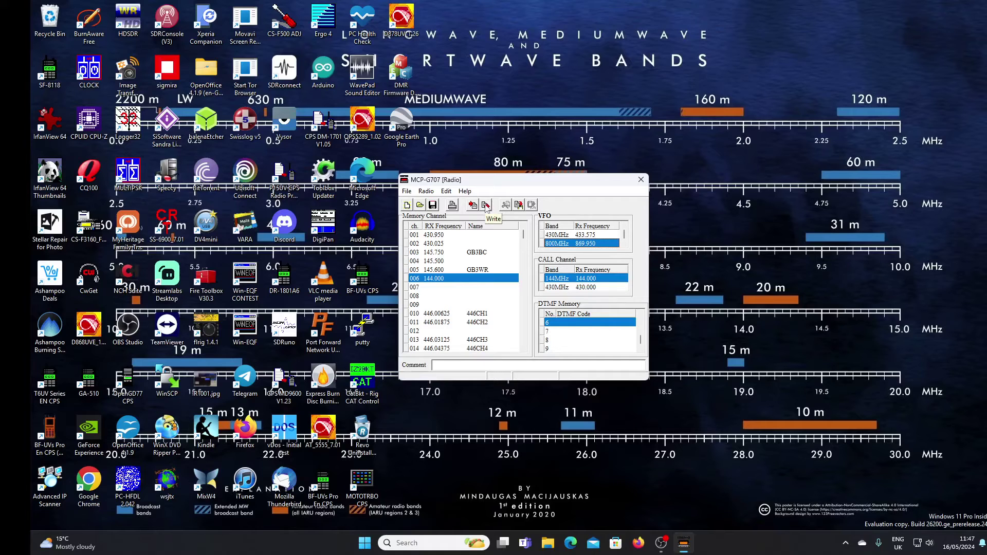
Write the memory channels, including channel 006 at 144.000, to the radio, confirming Yes.
click(486, 206)
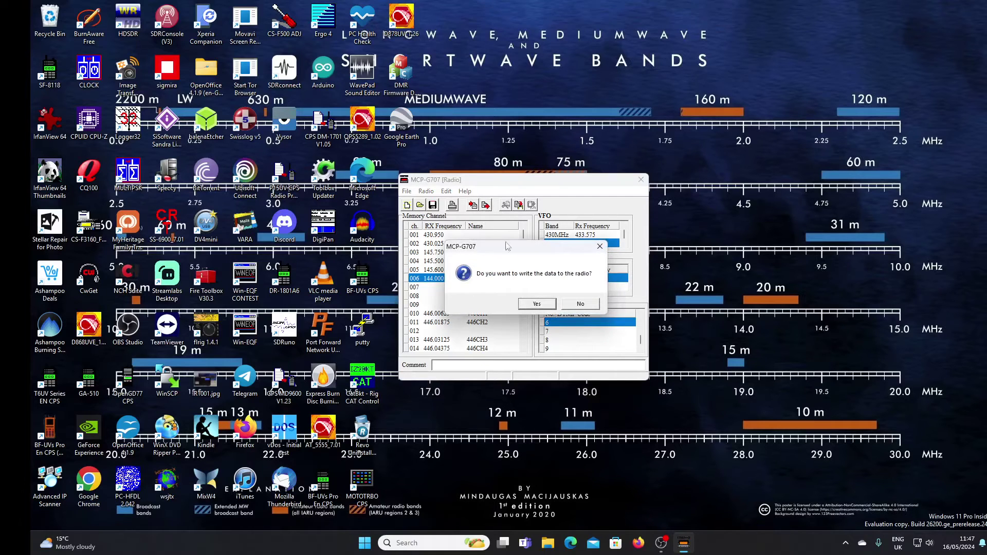
click(536, 305)
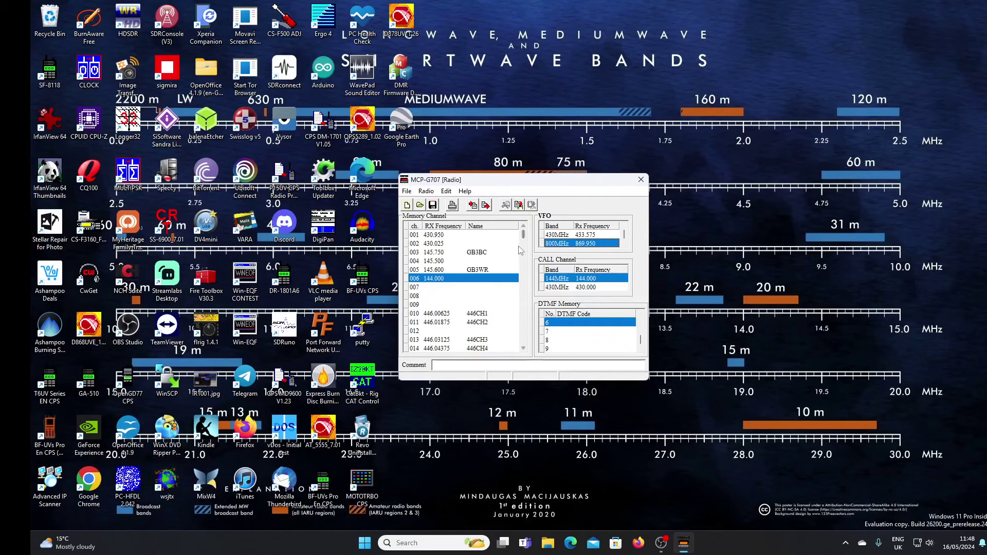
drag(525, 240, 524, 347)
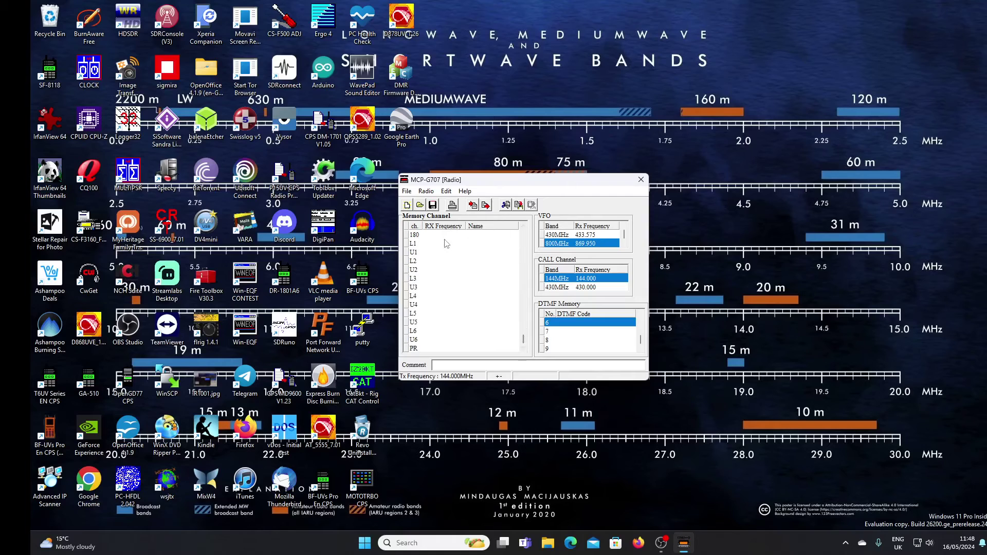
click(410, 236)
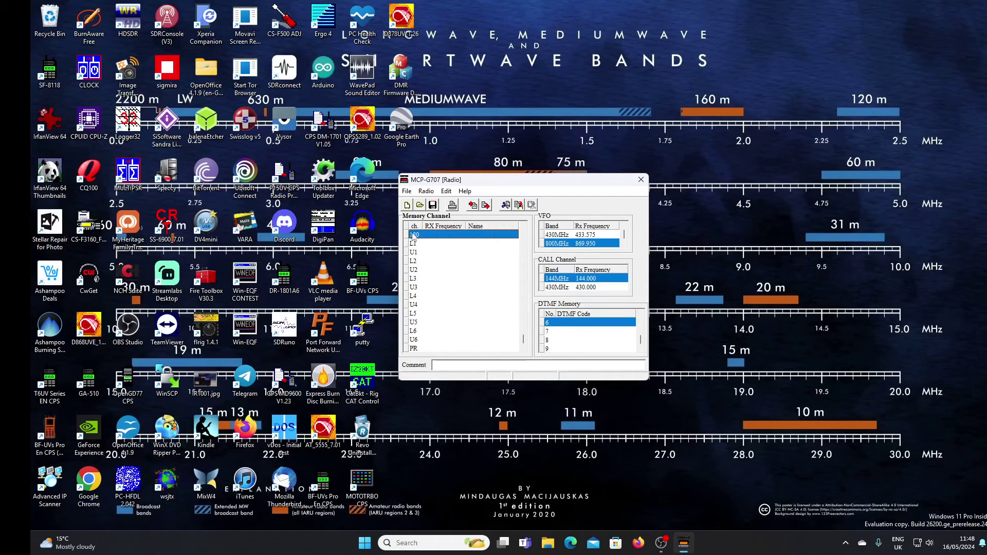
click(419, 252)
click(418, 261)
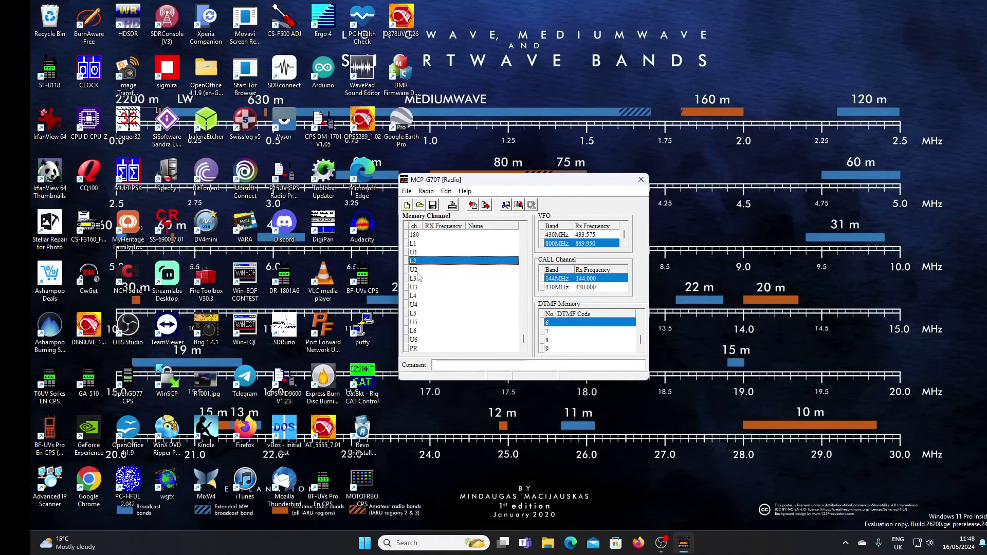
click(418, 270)
click(418, 287)
click(419, 297)
click(419, 313)
click(419, 322)
click(419, 330)
click(420, 340)
click(420, 348)
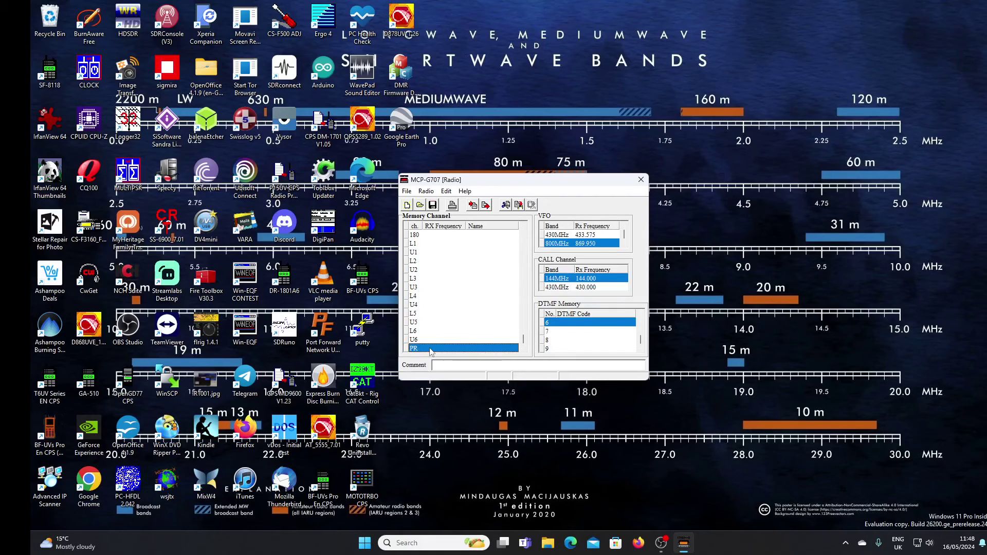
key(Up)
key(Up)
key(Up)
key(Up)
key(Up)
key(Up)
key(Up)
key(Up)
key(Up)
key(Up)
key(Up)
key(Up)
key(Up)
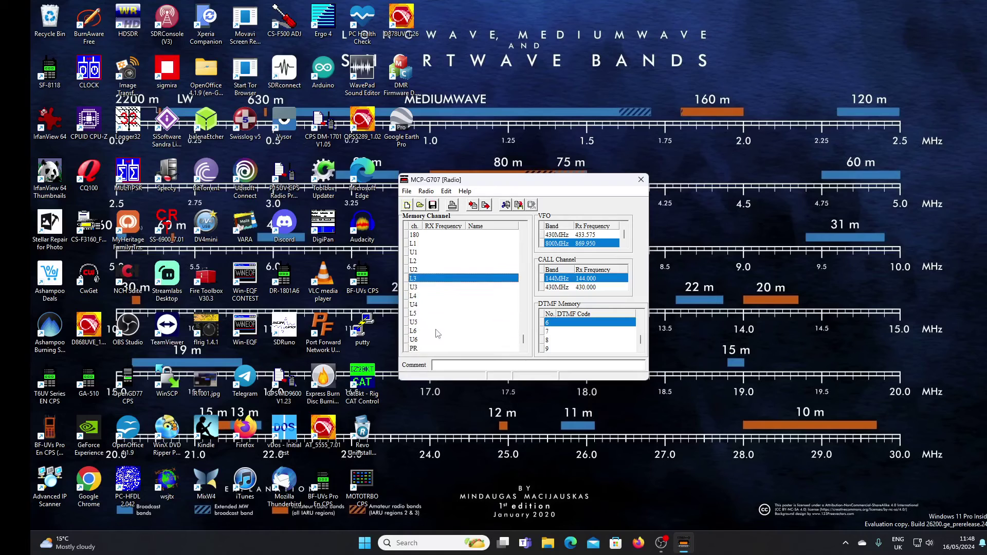
key(Up)
key(Up)
key(Up)
key(Up)
key(Up)
key(Up)
key(Up)
key(Up)
key(Up)
key(Up)
key(Up)
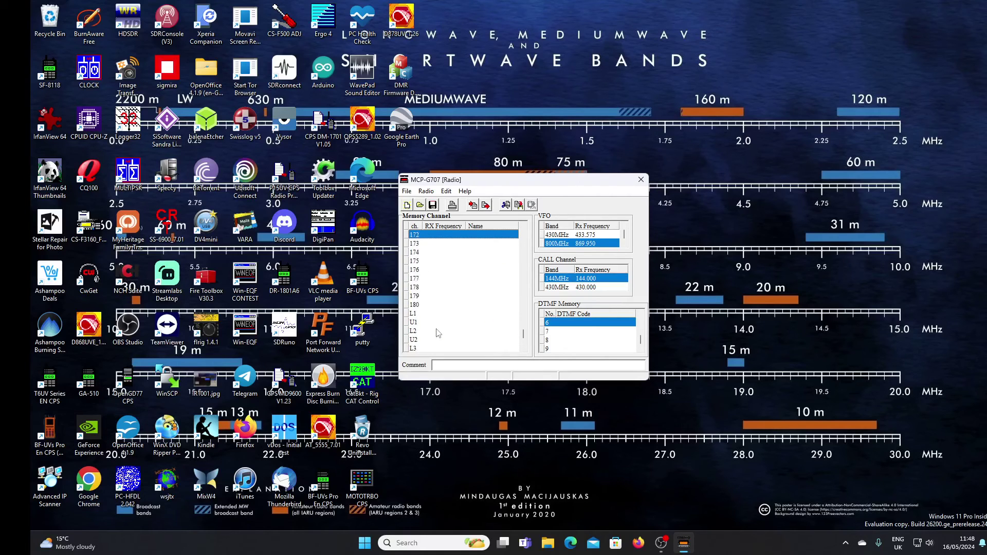
key(Up)
key(Up)
key(Up)
key(Up)
key(Up)
key(Up)
key(Up)
key(Up)
key(Up)
key(Up)
key(Up)
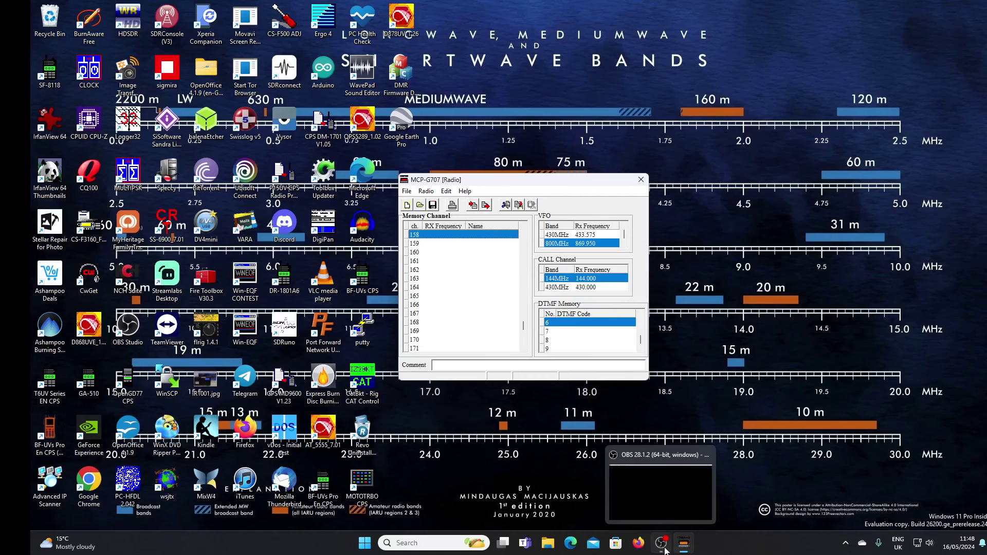
drag(532, 186, 571, 125)
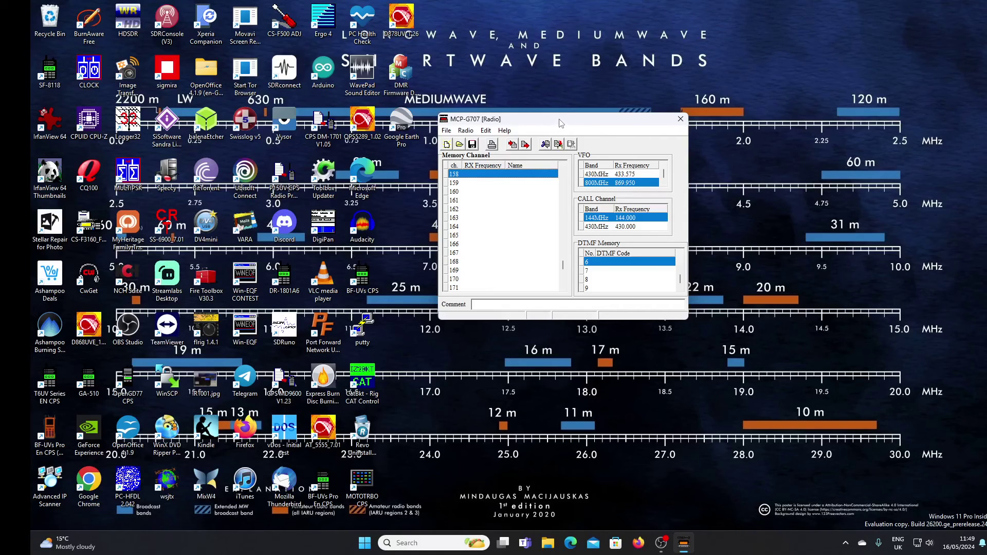
Switch to the OBS window from the taskbar.
mouse_move(664, 545)
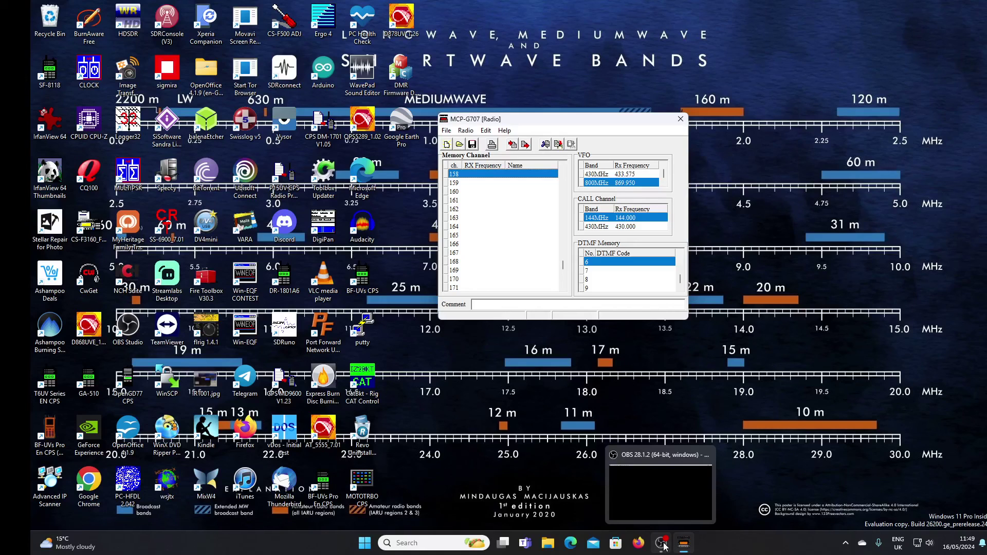
click(664, 545)
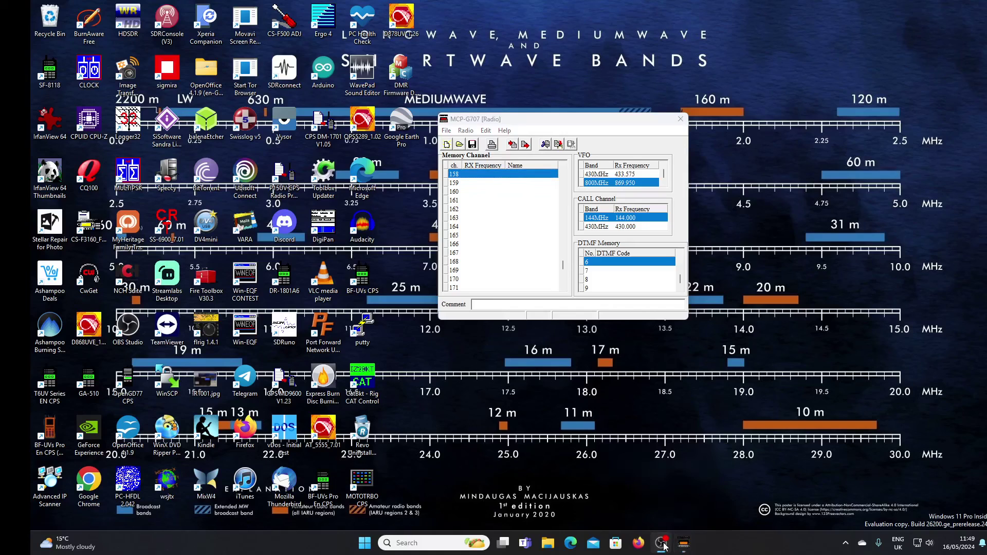